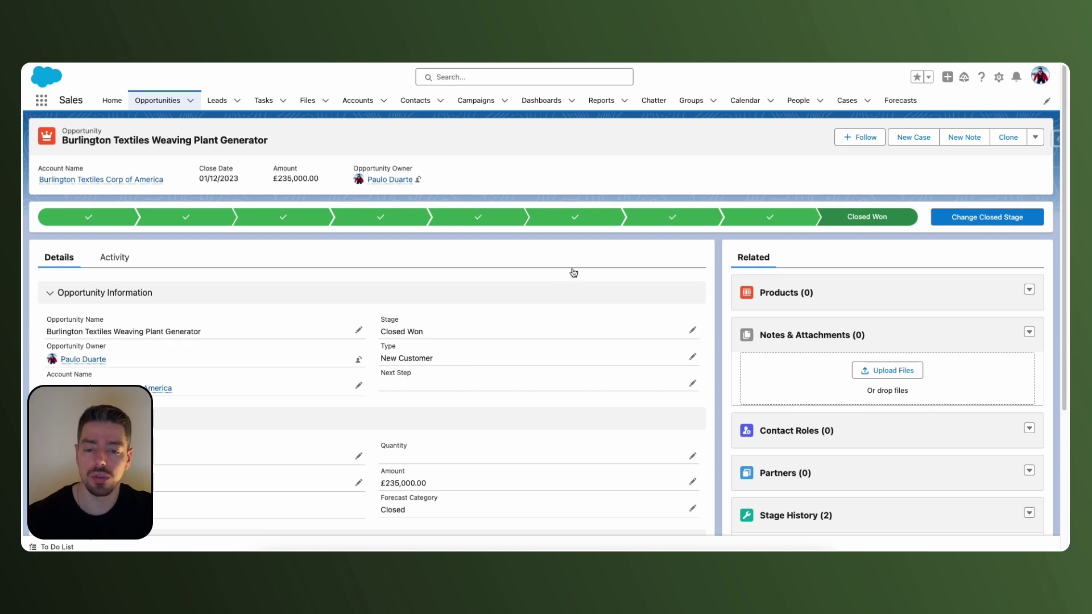
Open the Opportunity Record Page in Lightning App Builder and show its Fields list.
{"action": "left_click", "coordinate": [999, 77]}
{"action": "key", "text": "Escape"}
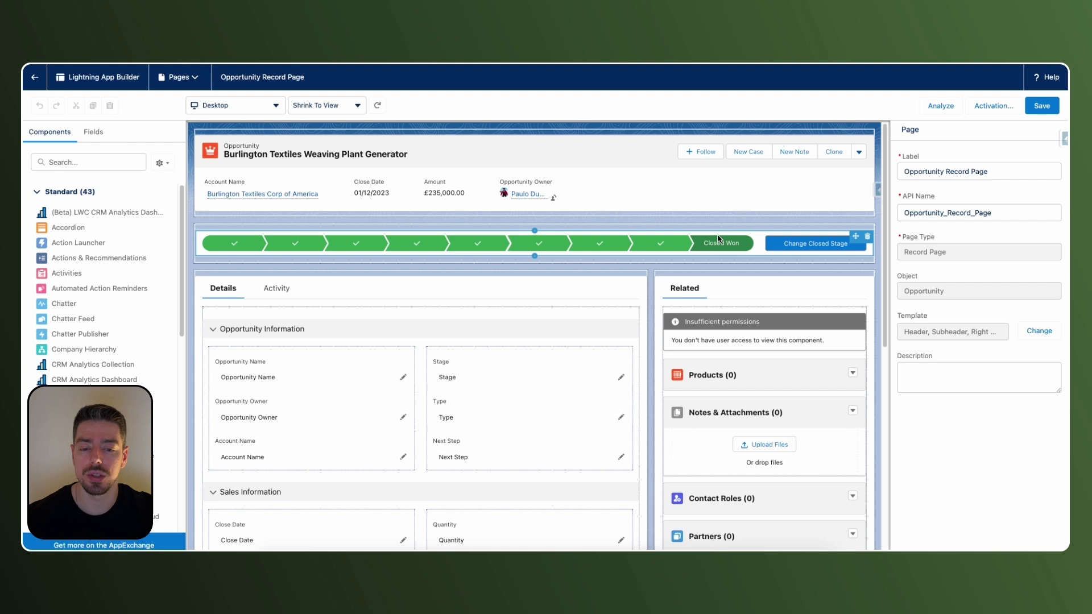
{"action": "scroll", "coordinate": [563, 330], "scroll_direction": "down", "scroll_amount": 1}
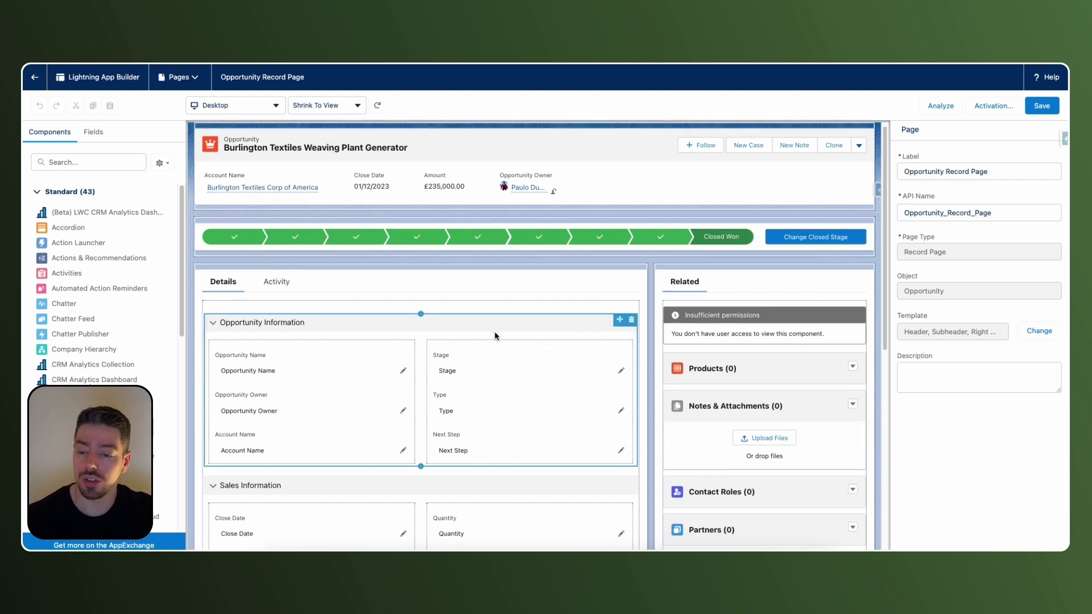
{"action": "scroll", "coordinate": [493, 331], "scroll_direction": "down", "scroll_amount": 1}
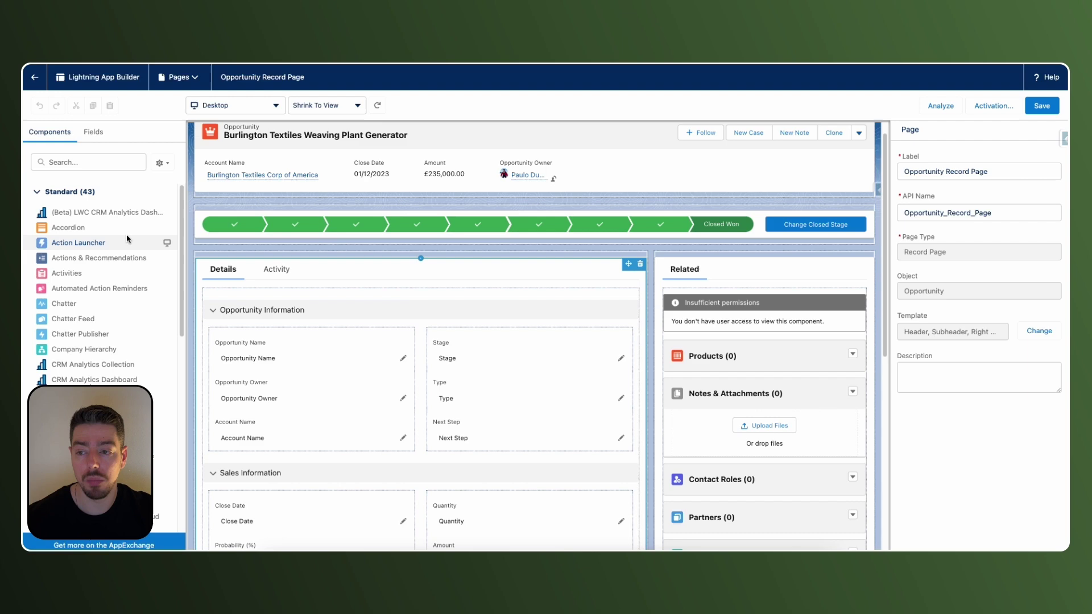
{"action": "left_click", "coordinate": [99, 139]}
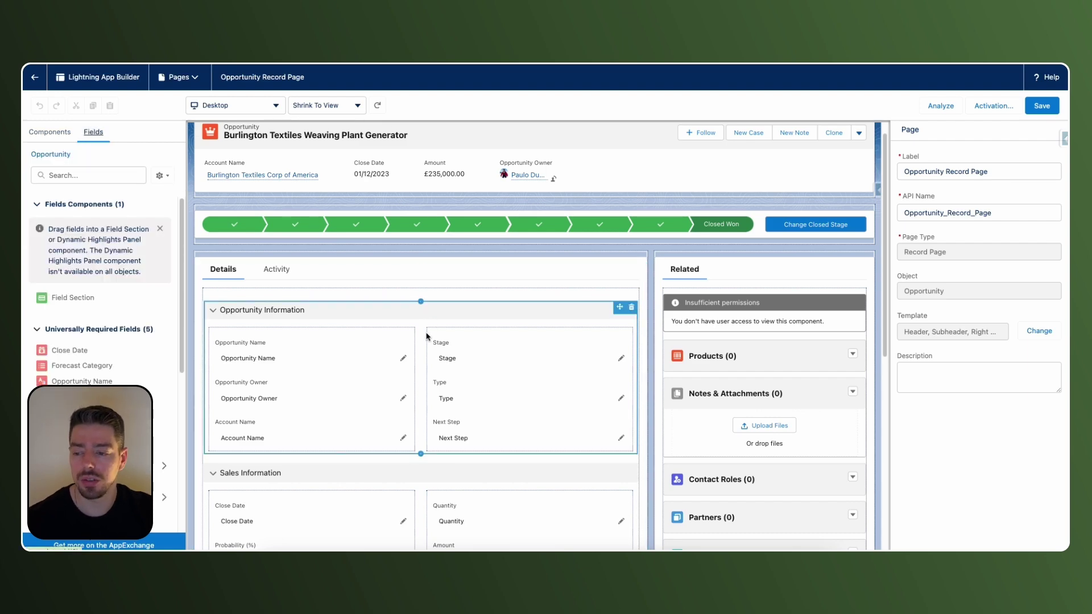
{"action": "scroll", "coordinate": [420, 352], "scroll_direction": "down", "scroll_amount": 3}
{"action": "scroll", "coordinate": [416, 364], "scroll_direction": "down", "scroll_amount": 5}
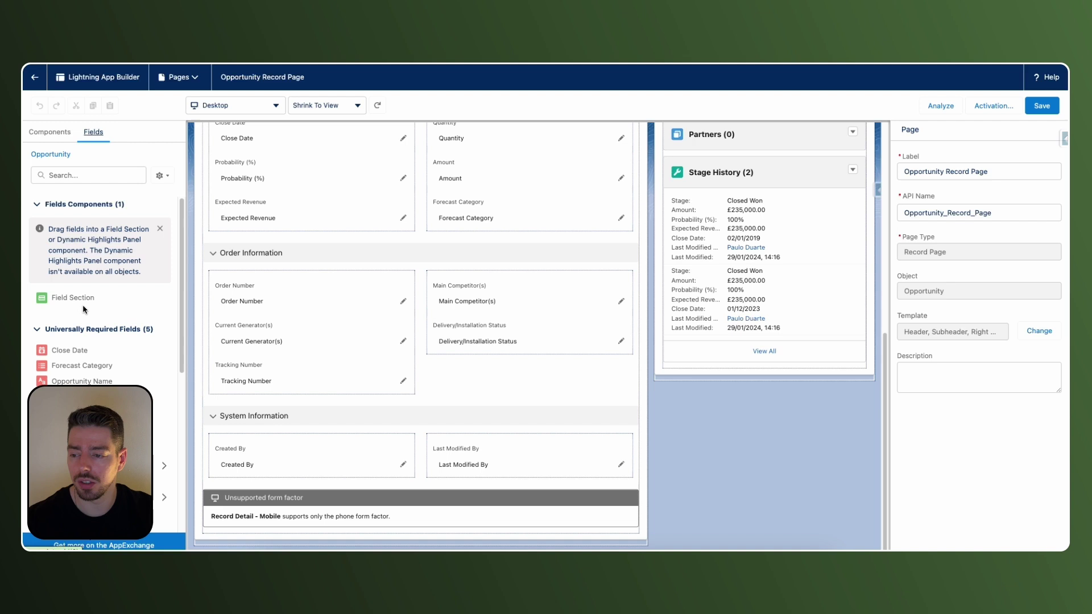
Add a Field Section above System Information labelled 'Marketing Information'.
{"action": "left_click_drag", "start_coordinate": [80, 305], "coordinate": [289, 416]}
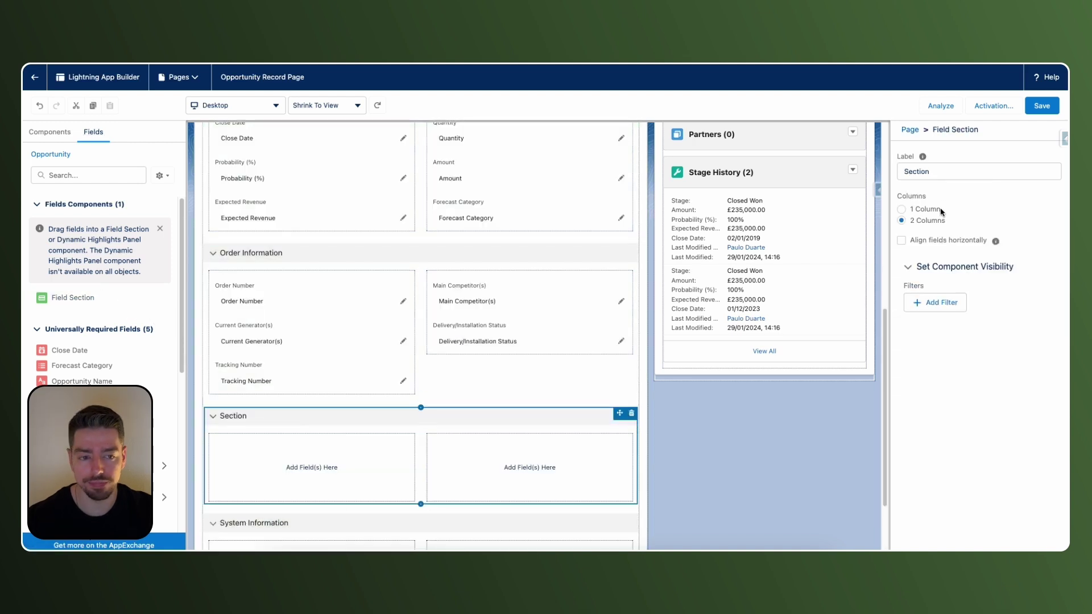
{"action": "double_click", "coordinate": [944, 174]}
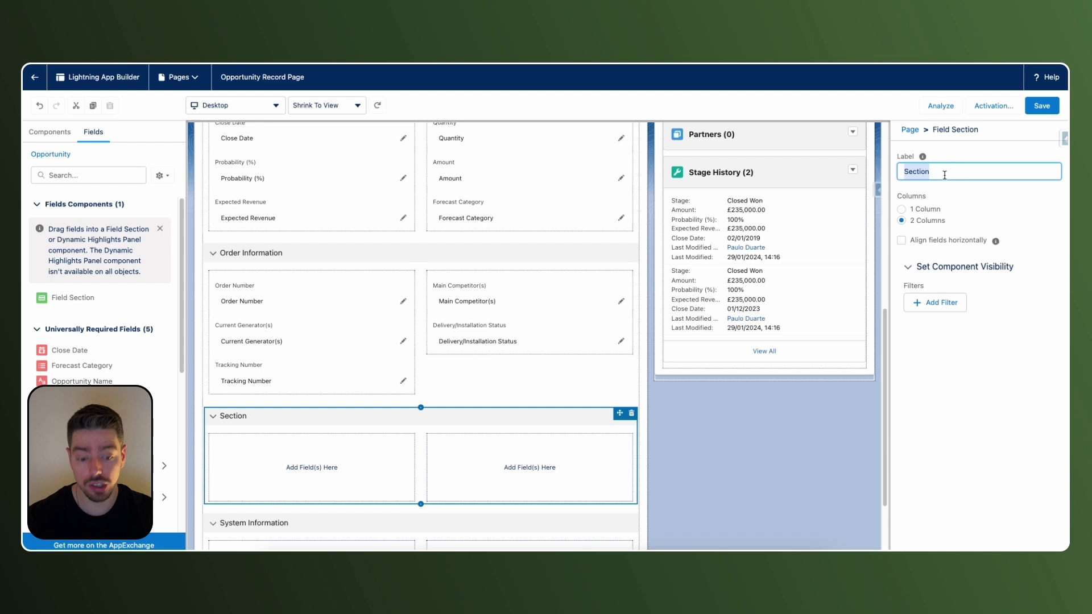
{"action": "type", "text": "Marke"}
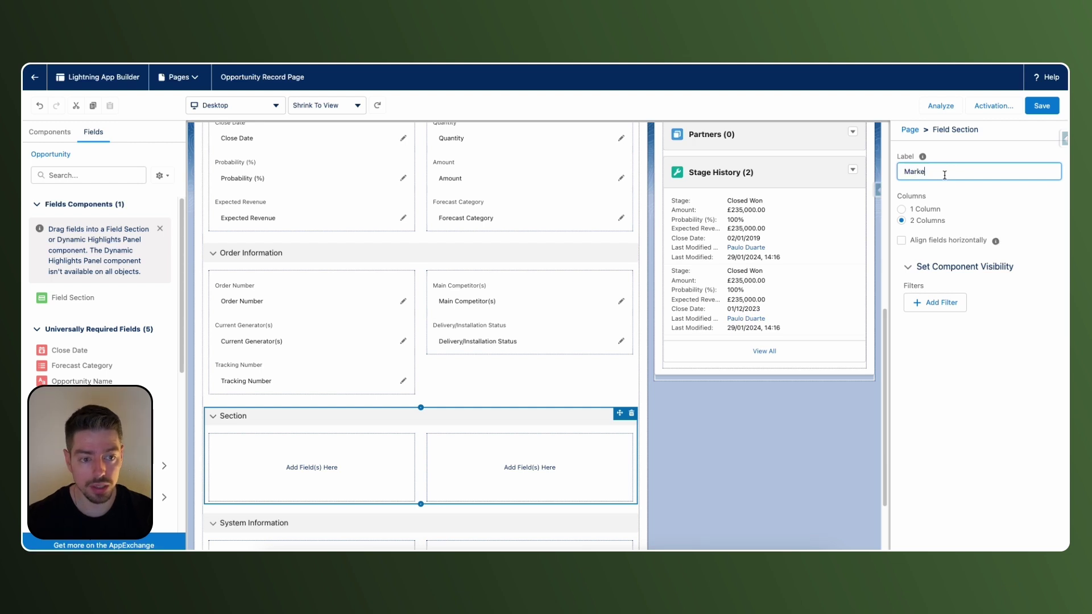
{"action": "type", "text": "ting Information"}
{"action": "key", "text": "Tab"}
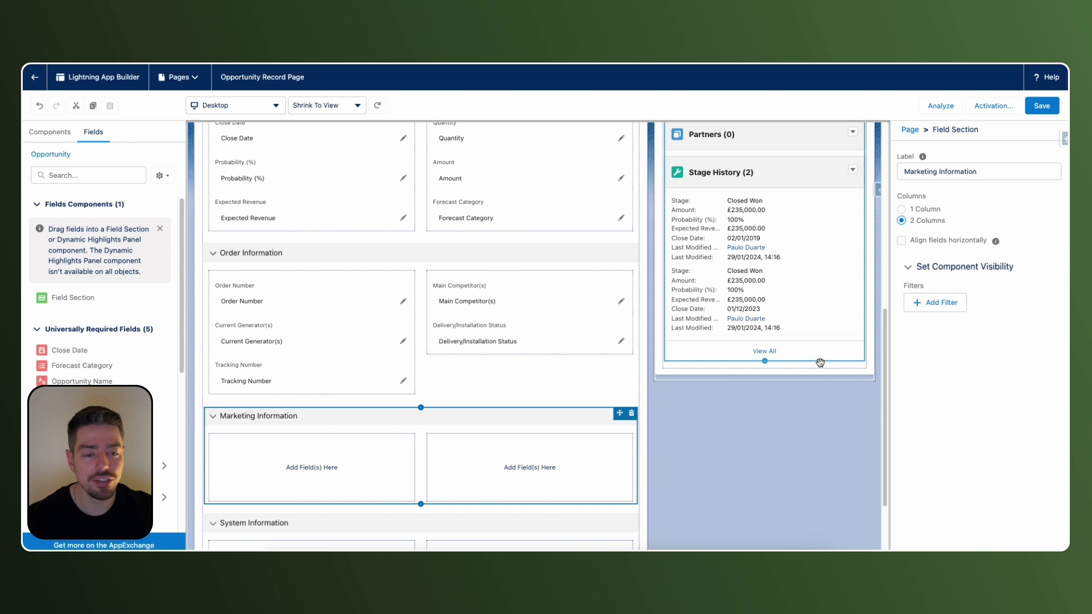
{"action": "scroll", "coordinate": [512, 389], "scroll_direction": "down", "scroll_amount": 1}
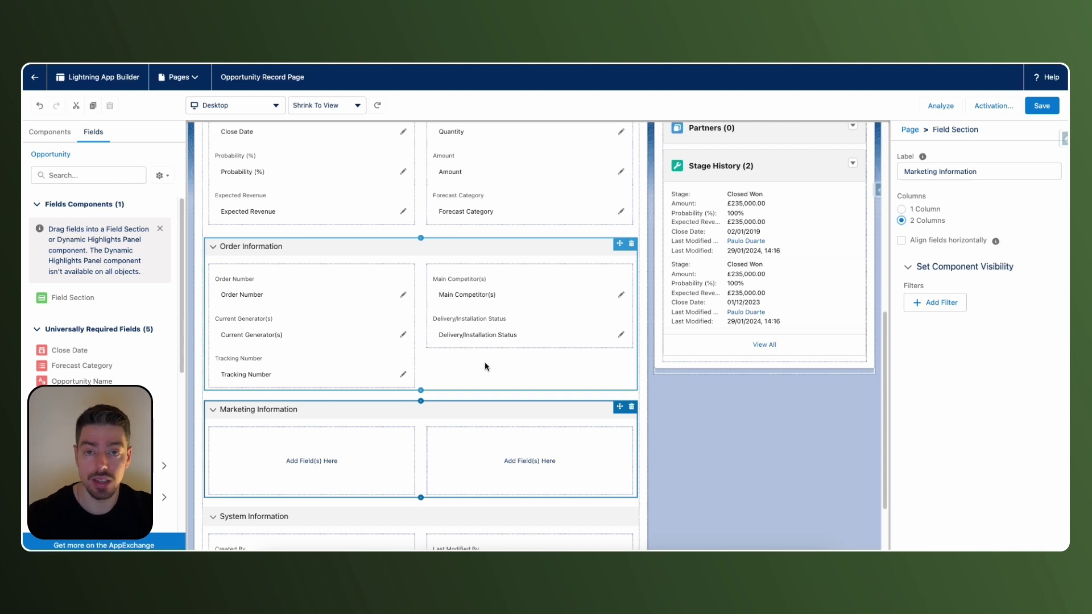
Place 'How did you hear about us?' left, and both 'Have you used…' product questions right.
{"action": "left_click", "coordinate": [86, 180]}
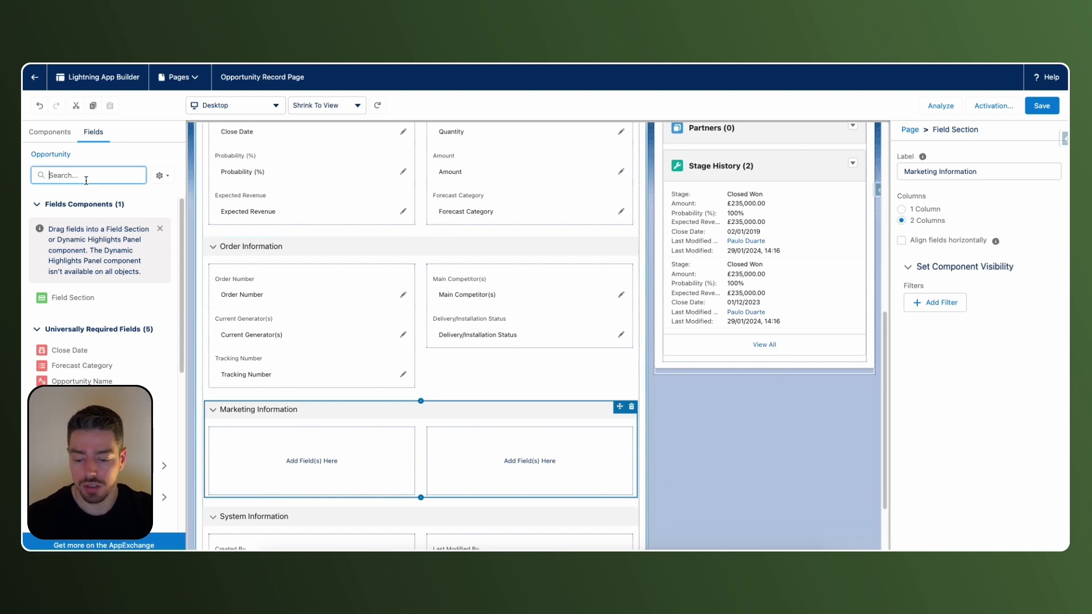
{"action": "type", "text": "how"}
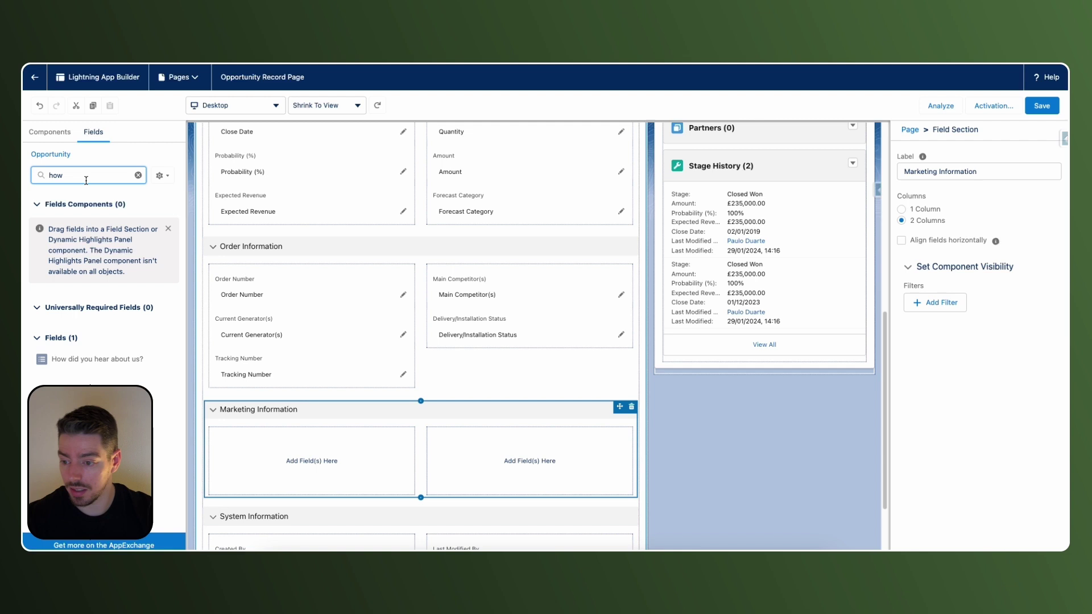
{"action": "left_click_drag", "start_coordinate": [97, 359], "coordinate": [279, 438]}
{"action": "double_click", "coordinate": [107, 182]}
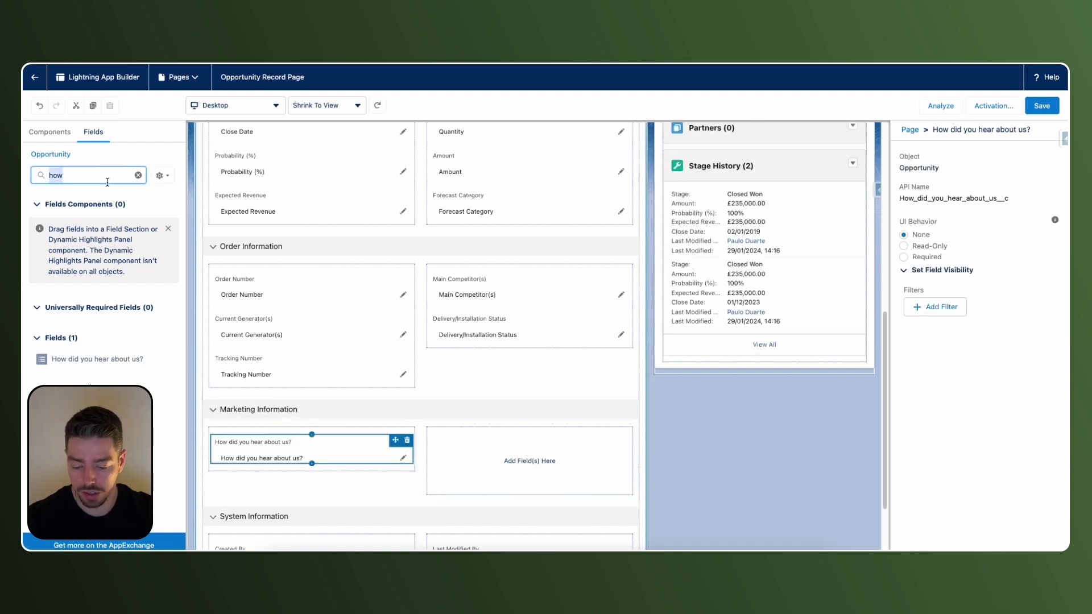
{"action": "type", "text": "have"}
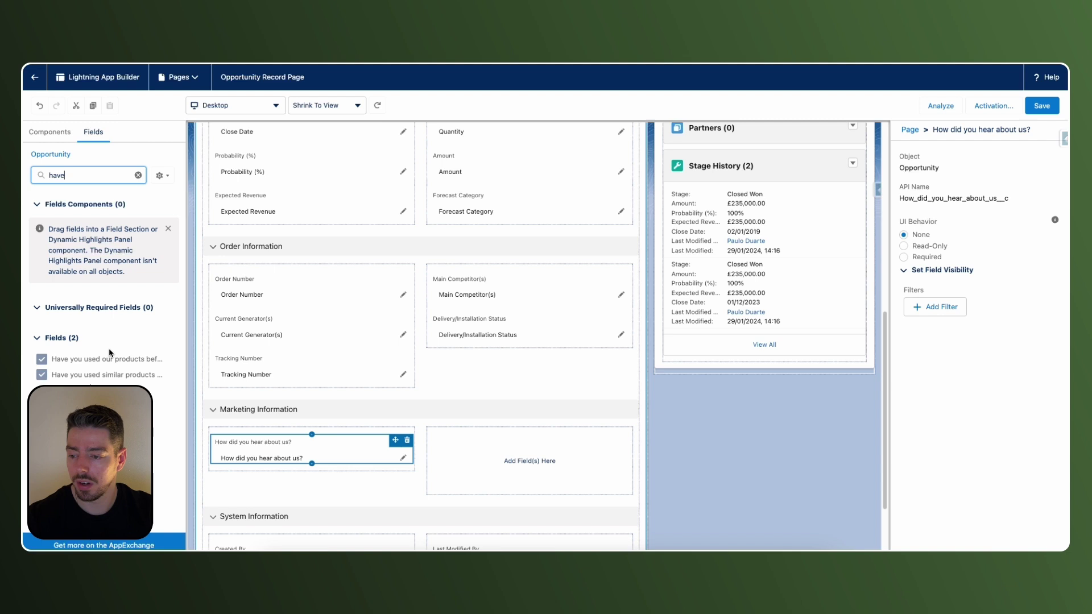
{"action": "left_click_drag", "start_coordinate": [111, 361], "coordinate": [473, 438]}
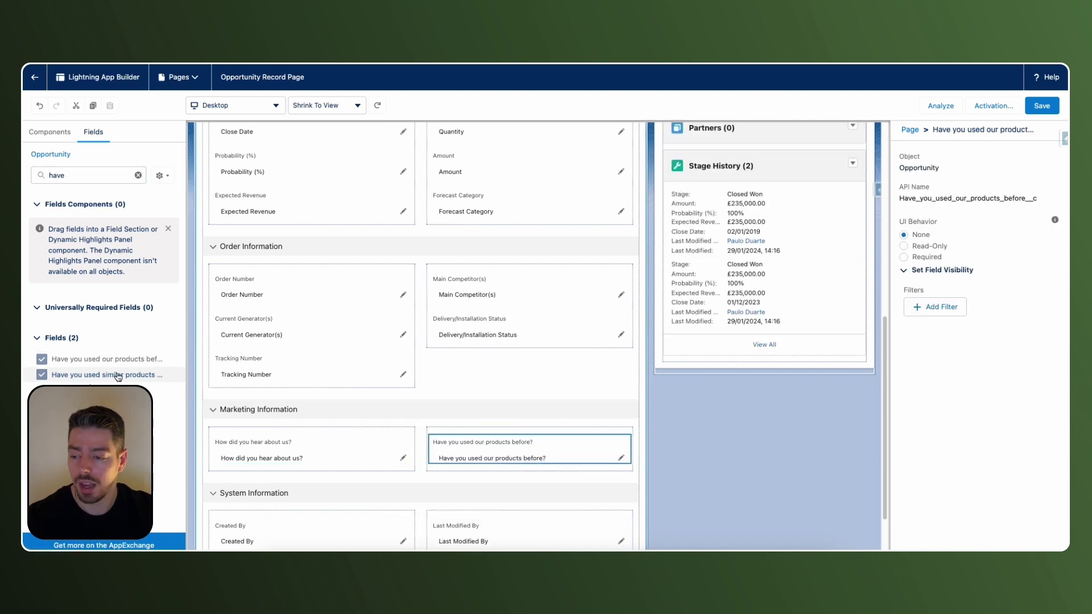
{"action": "left_click_drag", "start_coordinate": [117, 376], "coordinate": [601, 473]}
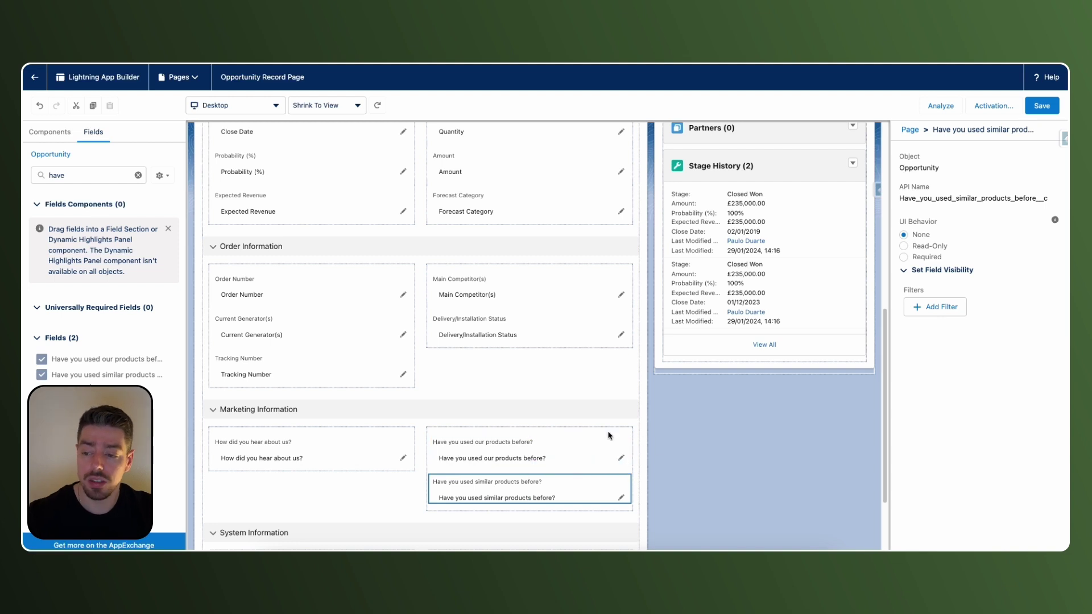
Deselect the field and select the Marketing Information section to show its properties.
{"action": "left_click", "coordinate": [696, 432]}
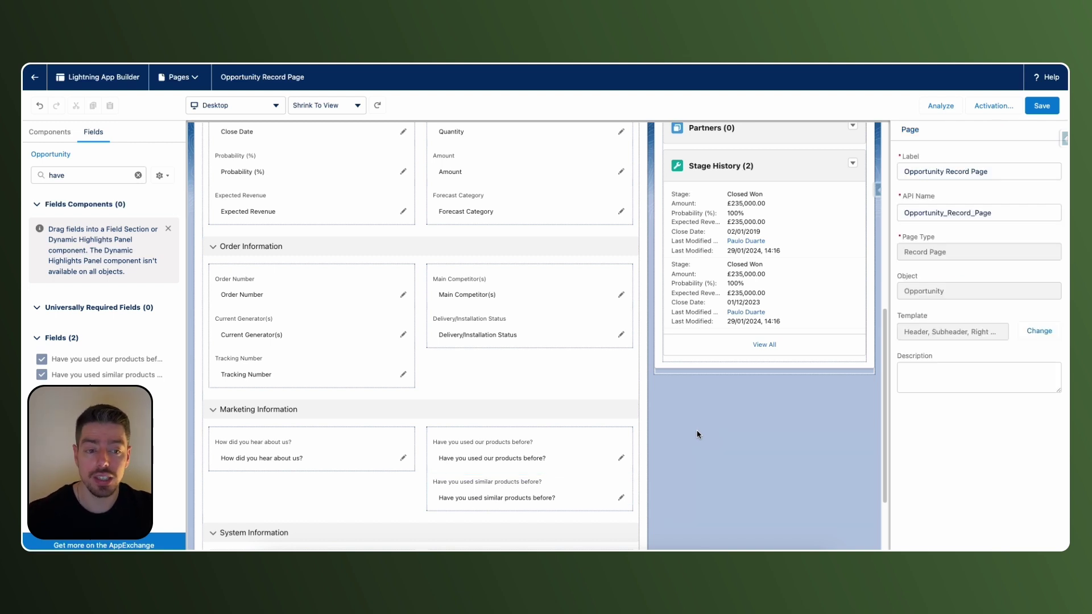
{"action": "left_click", "coordinate": [527, 419]}
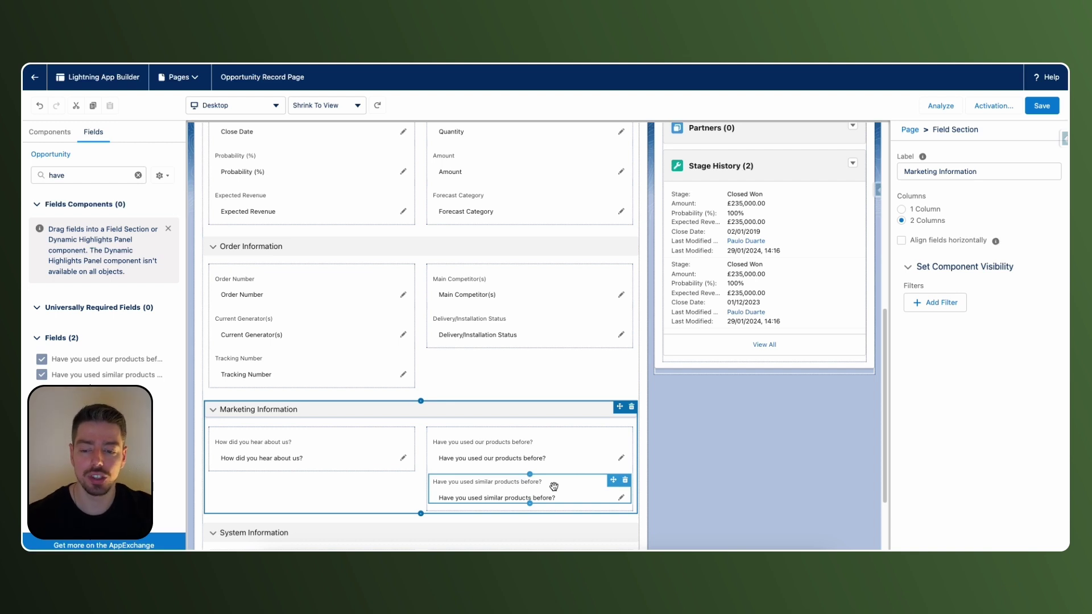
Give Marketing Information the visibility filter Type Equal New Customer and save the page.
{"action": "left_click", "coordinate": [554, 417]}
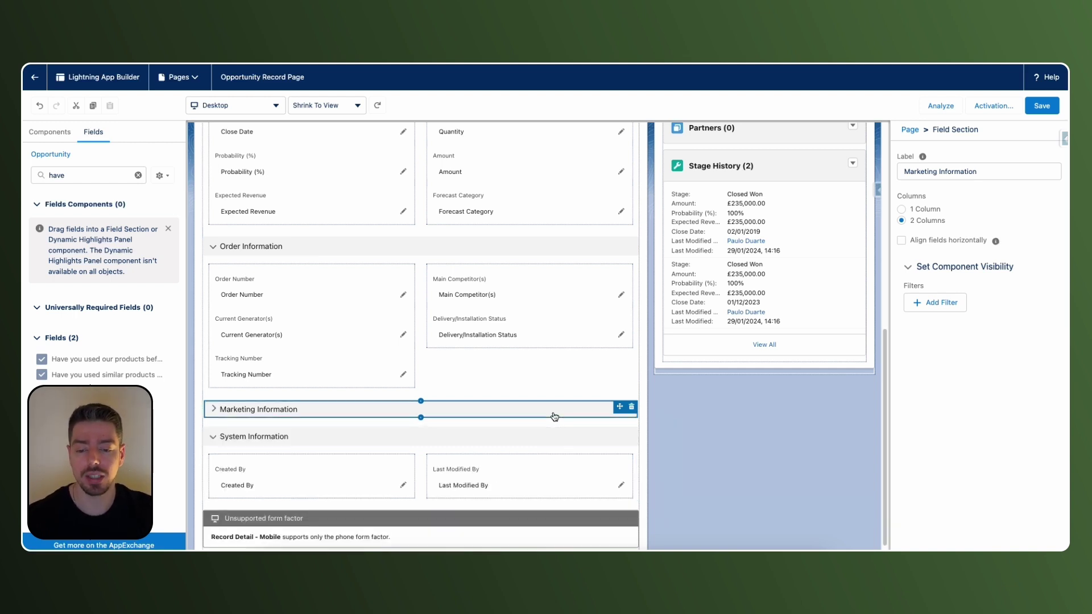
{"action": "left_click", "coordinate": [554, 417]}
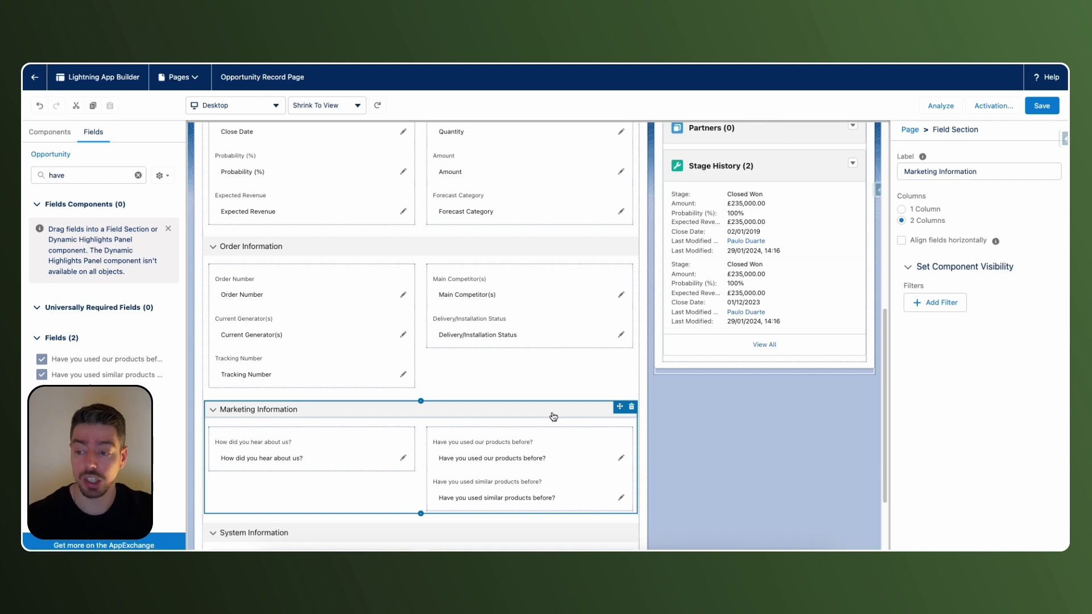
{"action": "left_click", "coordinate": [934, 303]}
{"action": "left_click", "coordinate": [804, 306]}
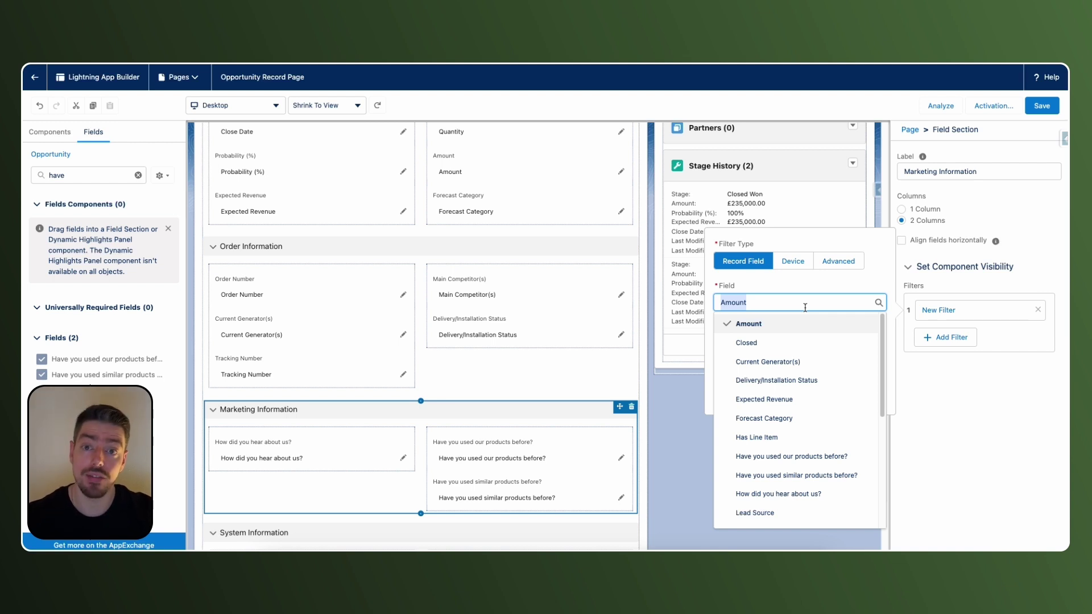
{"action": "type", "text": "type"}
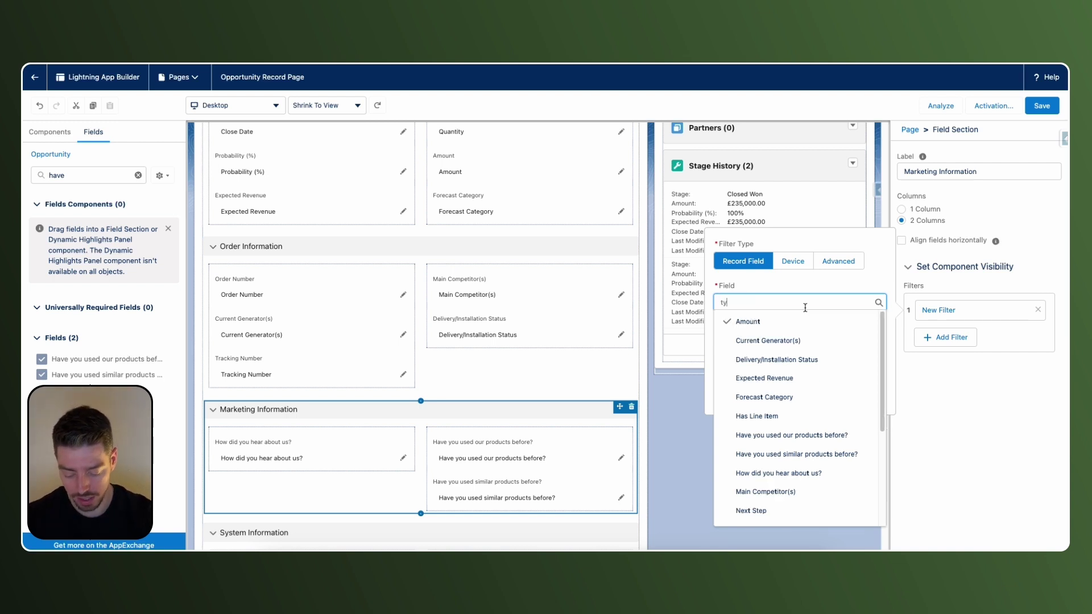
{"action": "left_click", "coordinate": [797, 323]}
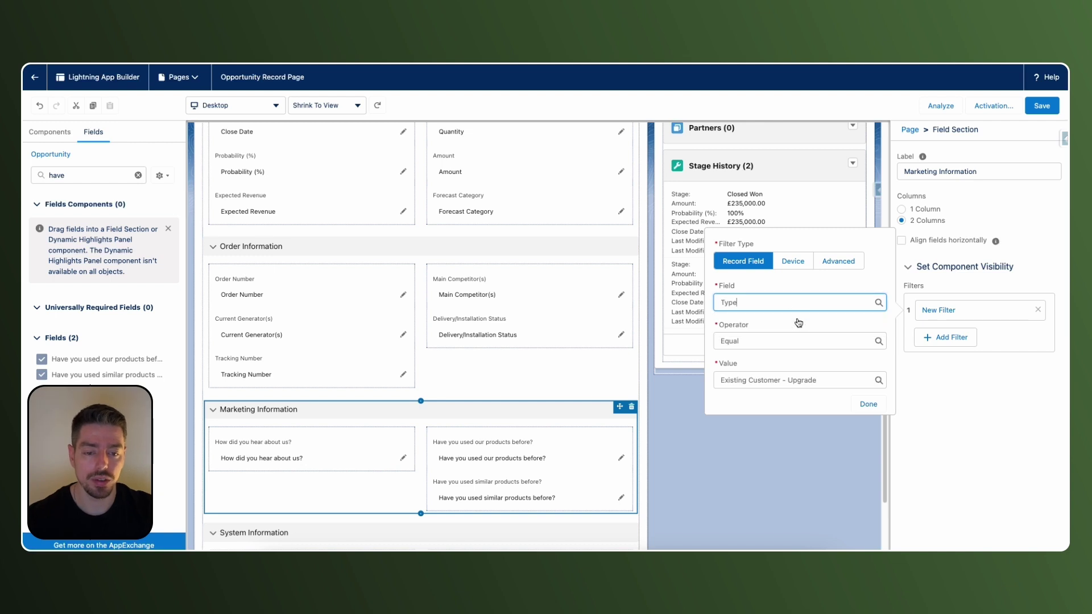
{"action": "left_click", "coordinate": [824, 379]}
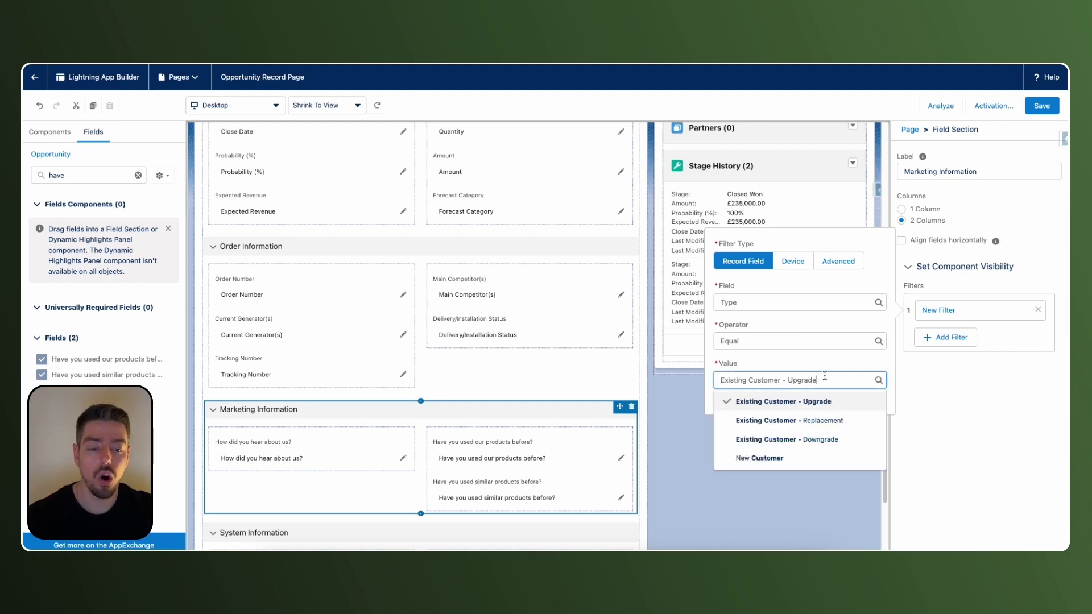
{"action": "left_click", "coordinate": [796, 458]}
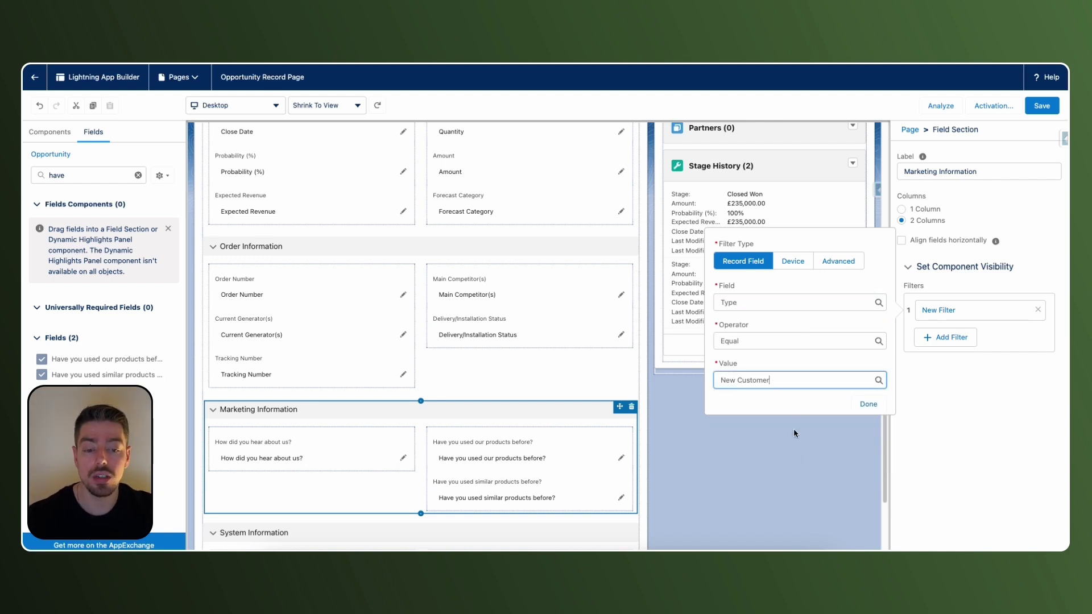
{"action": "left_click", "coordinate": [861, 403]}
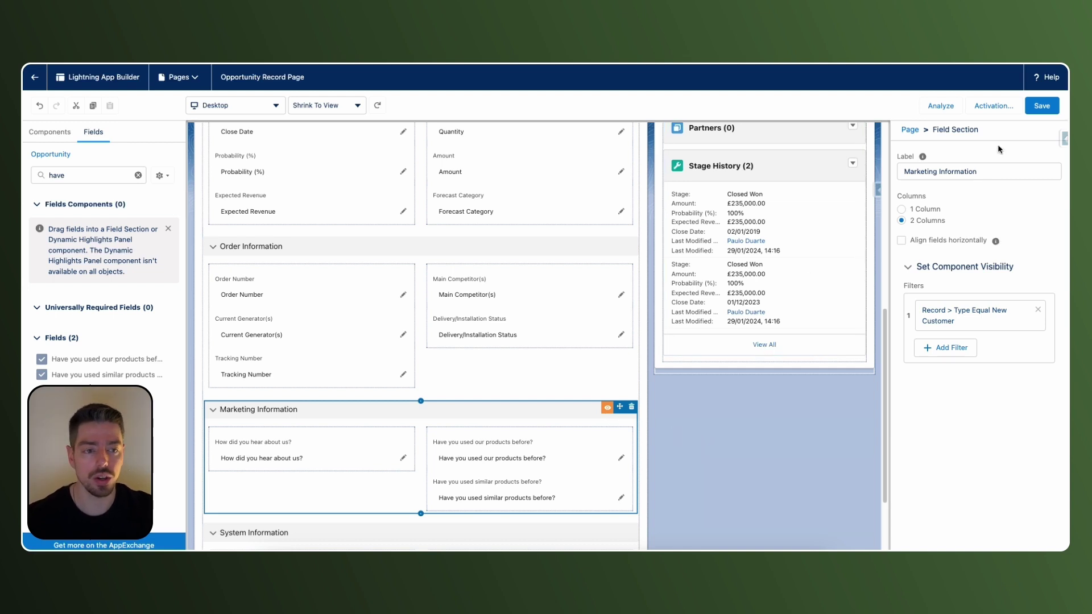
{"action": "left_click", "coordinate": [1040, 107]}
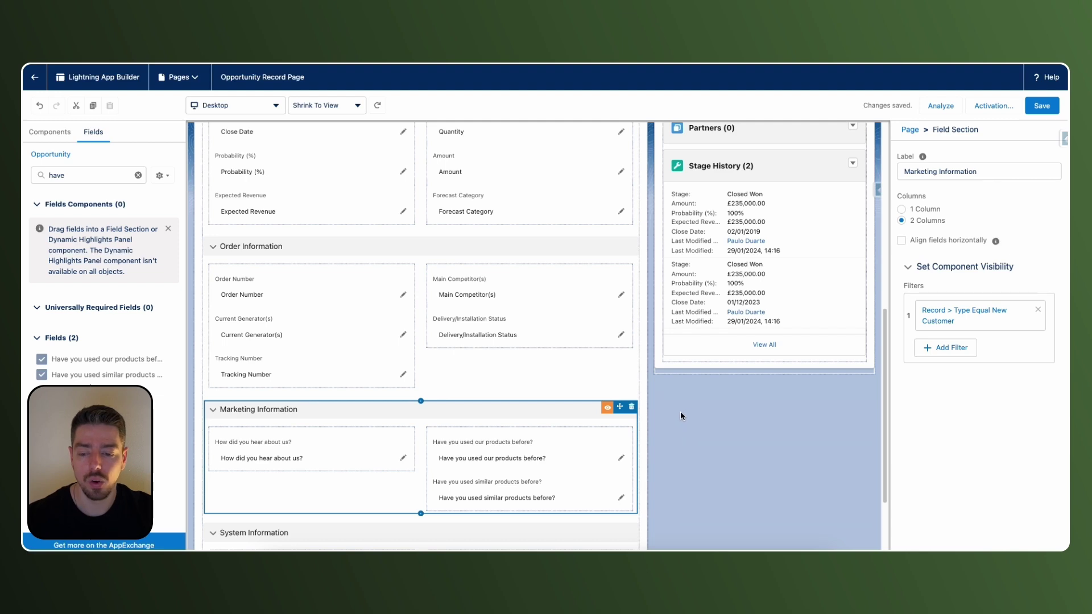
Return to the Burlington Textiles opportunity and confirm Marketing Information now displays.
{"action": "left_click", "coordinate": [34, 77]}
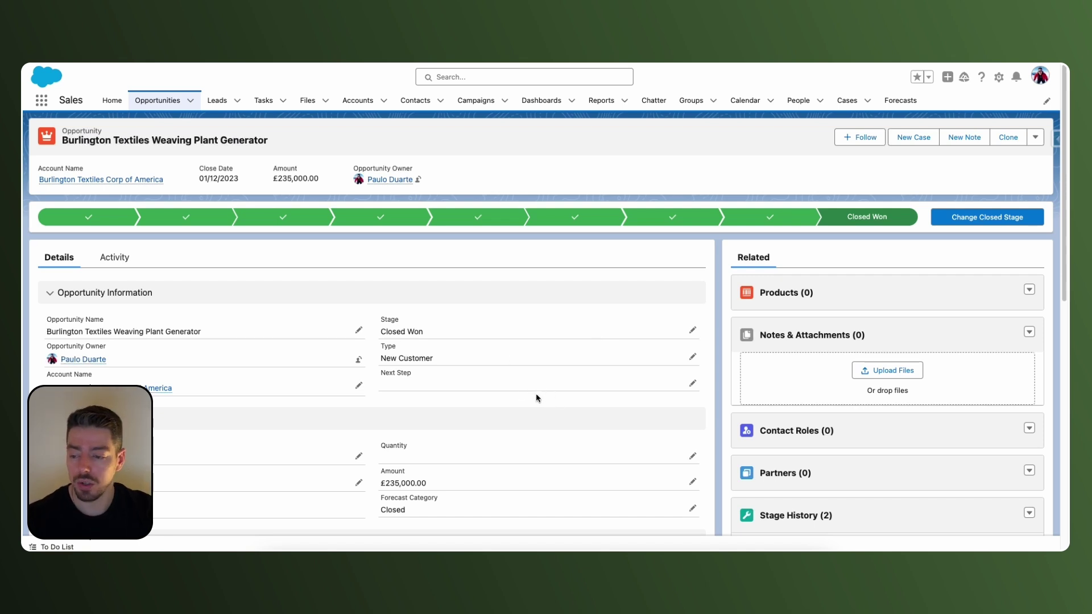
{"action": "scroll", "coordinate": [536, 398], "scroll_direction": "down", "scroll_amount": 5}
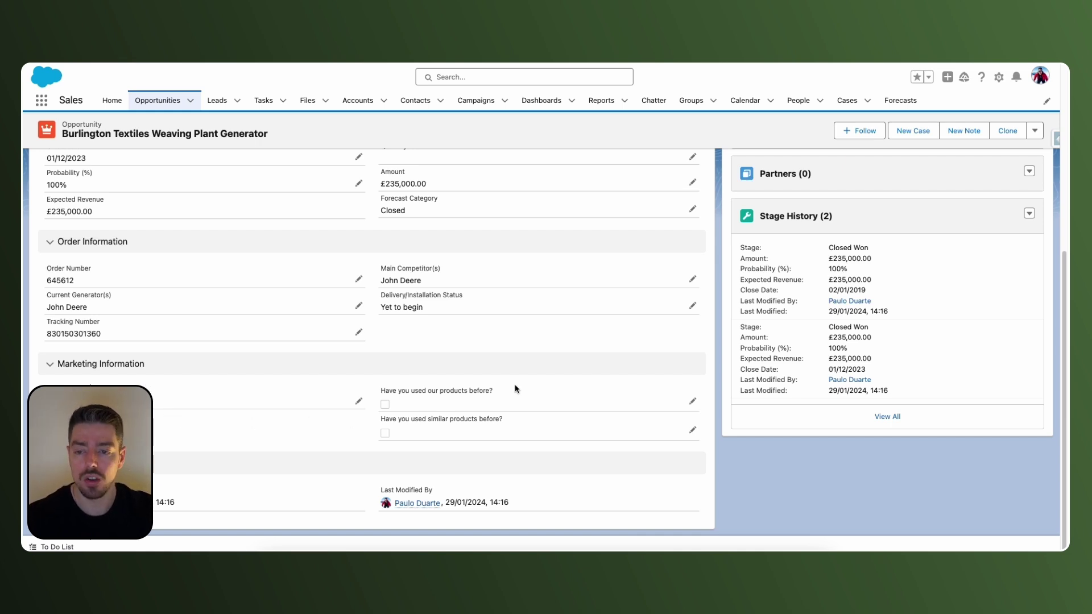
{"action": "scroll", "coordinate": [514, 364], "scroll_direction": "up", "scroll_amount": 10}
Save the opportunity's Type as Existing Customer - Upgrade and check Marketing Information is hidden.
{"action": "left_click", "coordinate": [671, 268]}
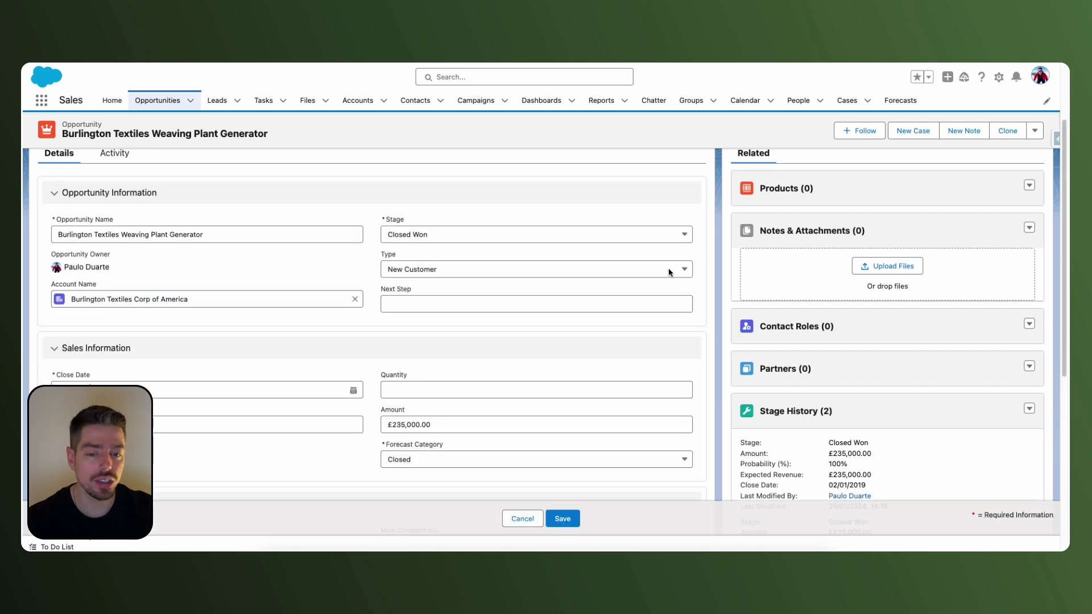
{"action": "left_click", "coordinate": [670, 273]}
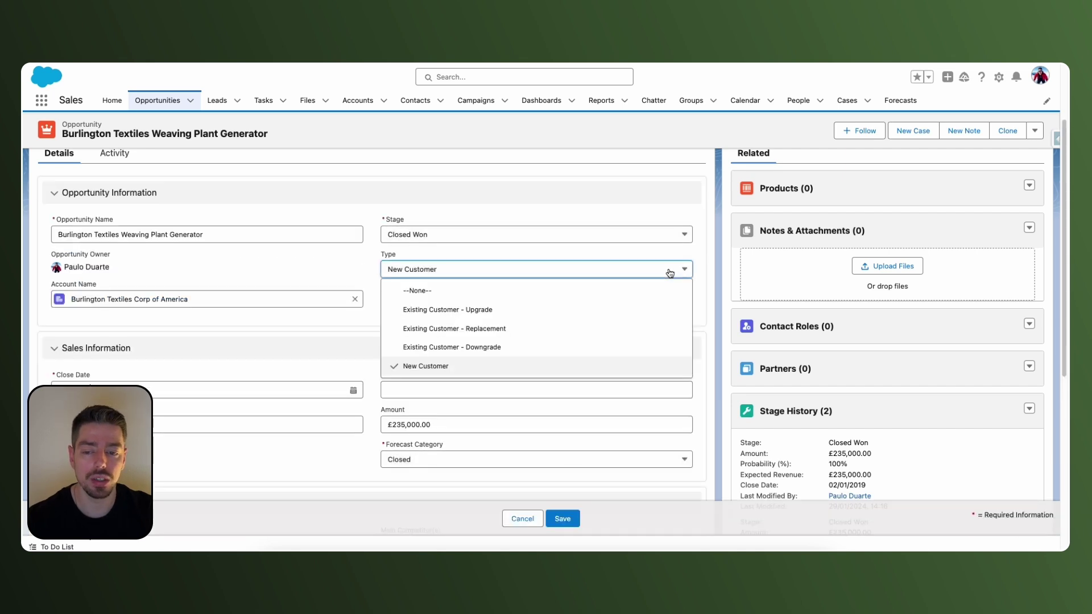
{"action": "left_click", "coordinate": [556, 311]}
{"action": "left_click", "coordinate": [571, 521]}
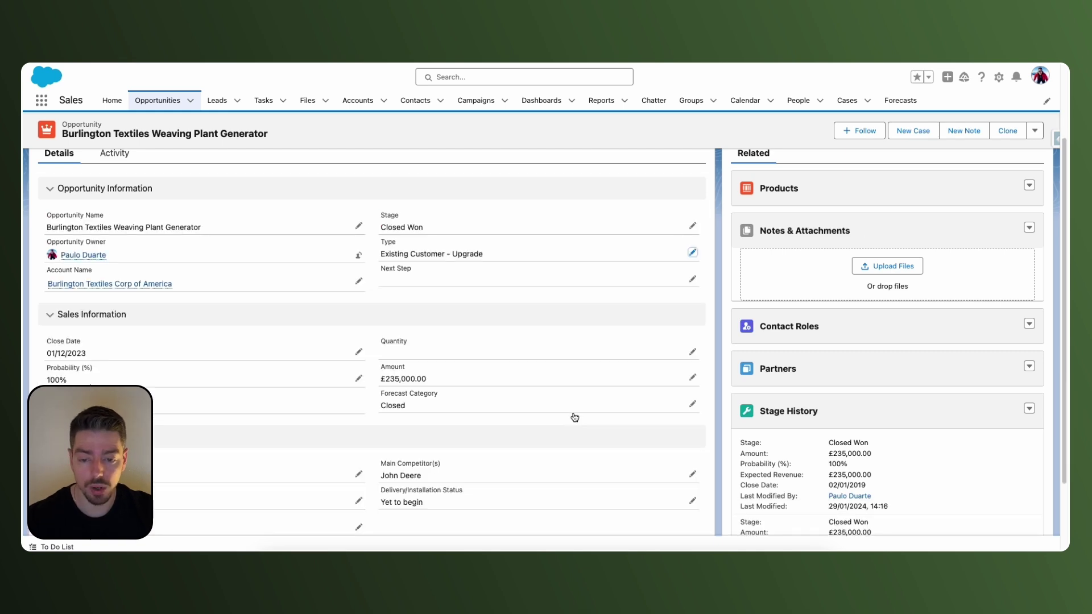
{"action": "scroll", "coordinate": [466, 362], "scroll_direction": "down", "scroll_amount": 3}
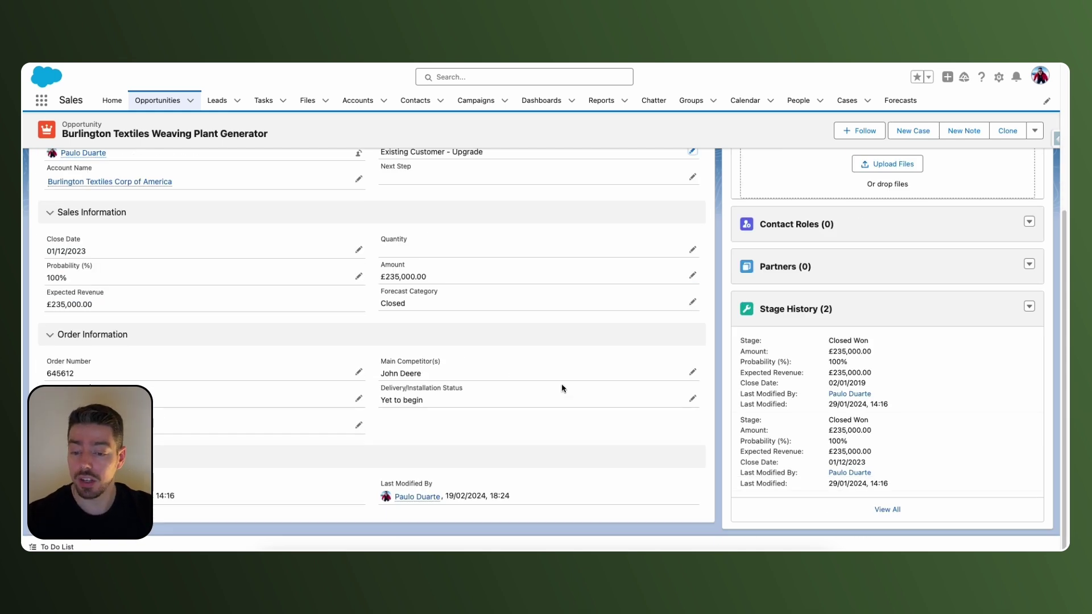